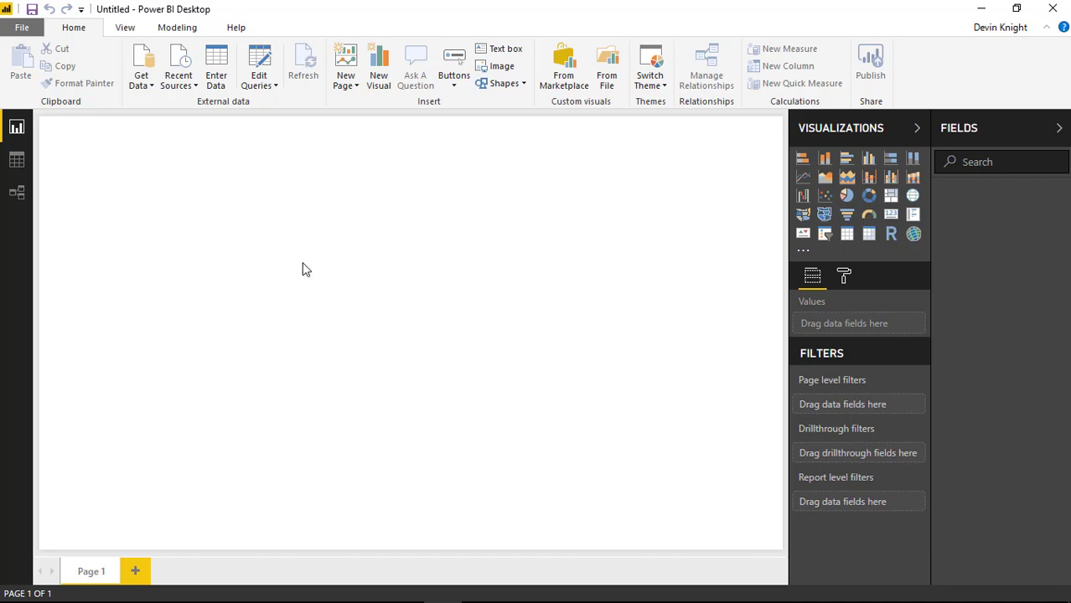
Load the Migration Count table from the US County Migration.xlsx workbook via Get Data > Excel.
click(144, 85)
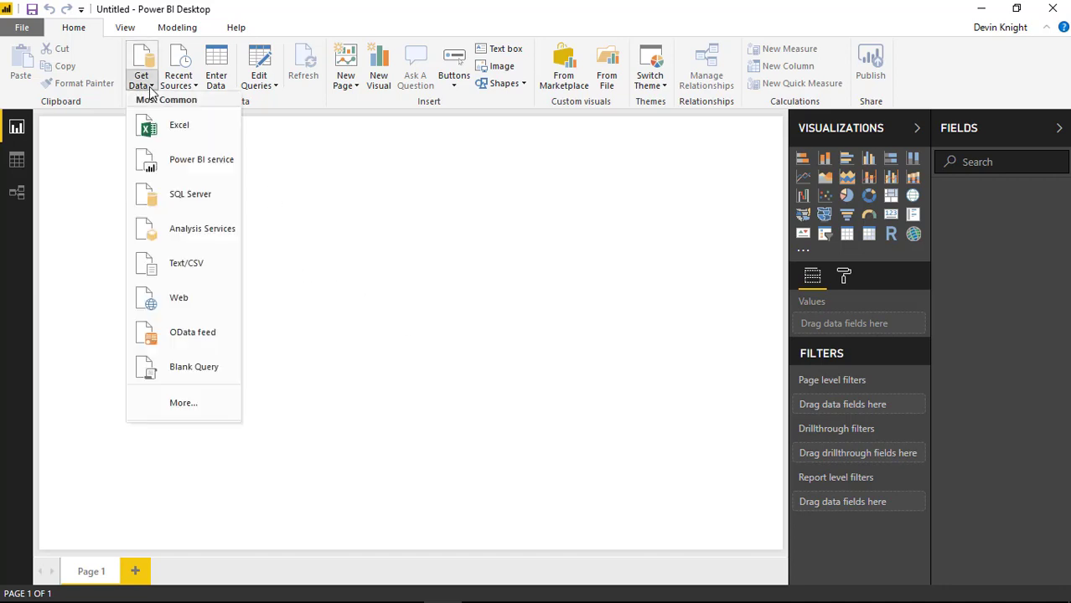
click(147, 132)
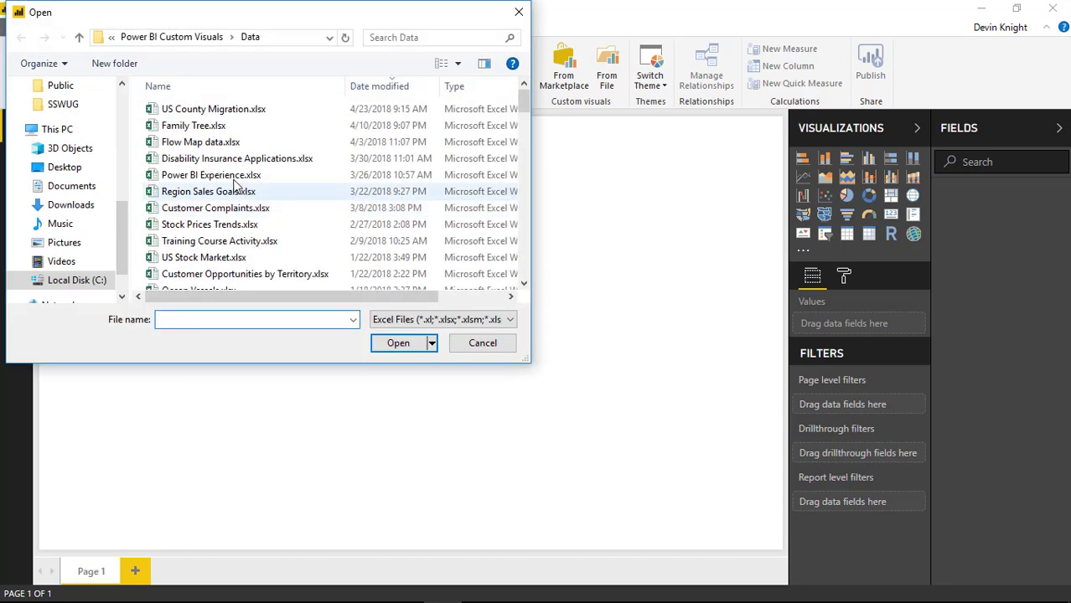
click(220, 110)
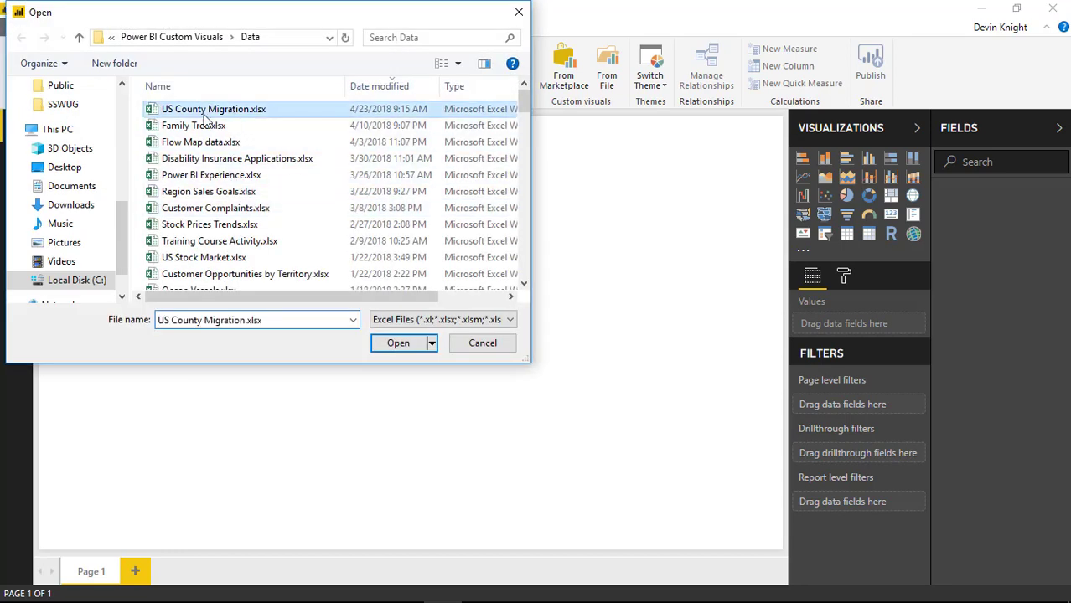
click(400, 344)
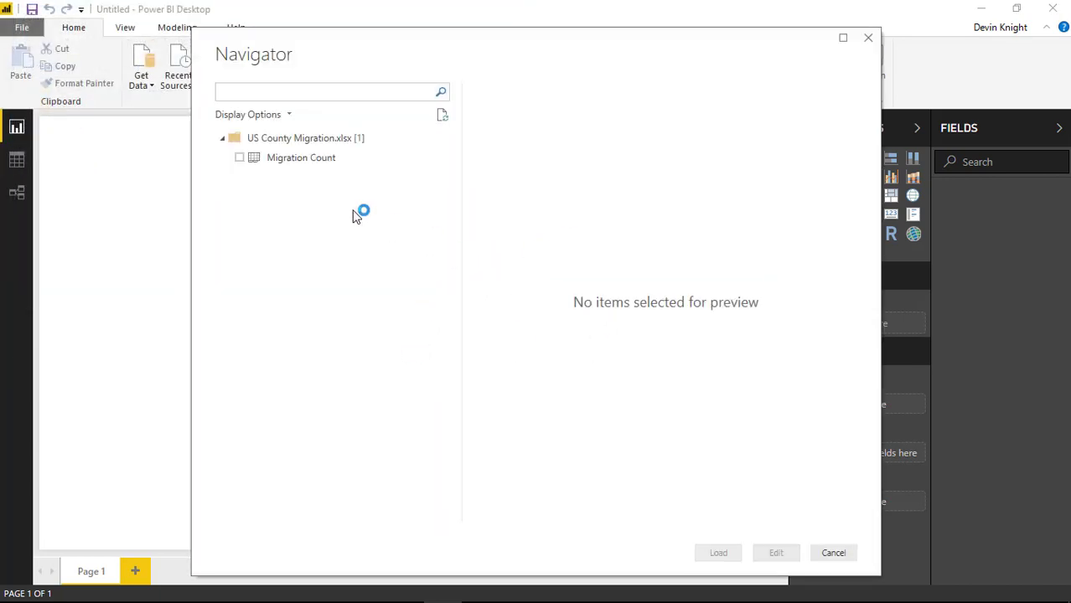
click(240, 158)
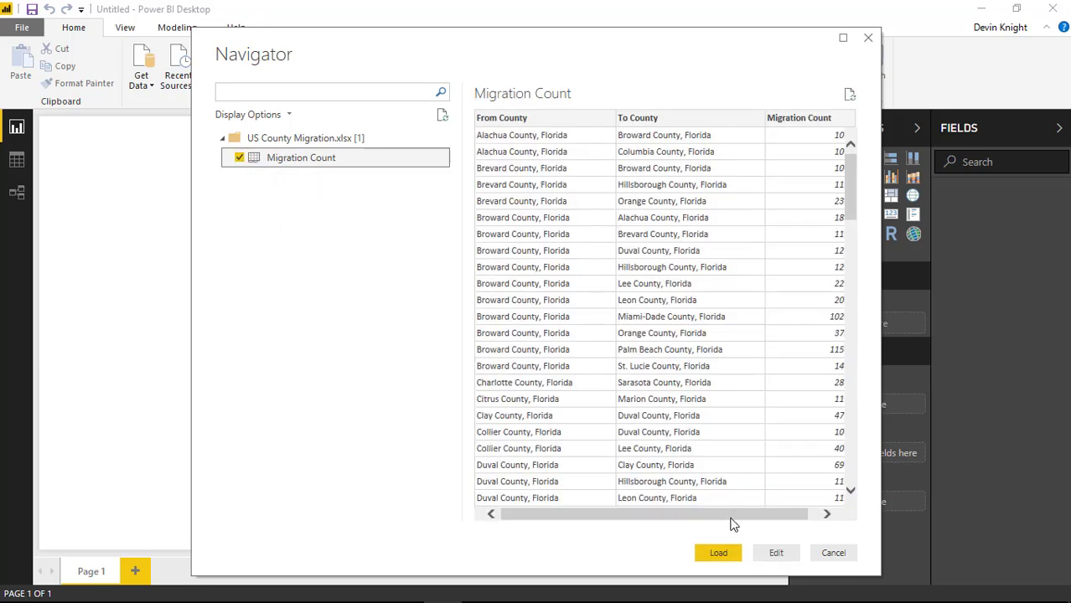
drag(730, 516, 781, 511)
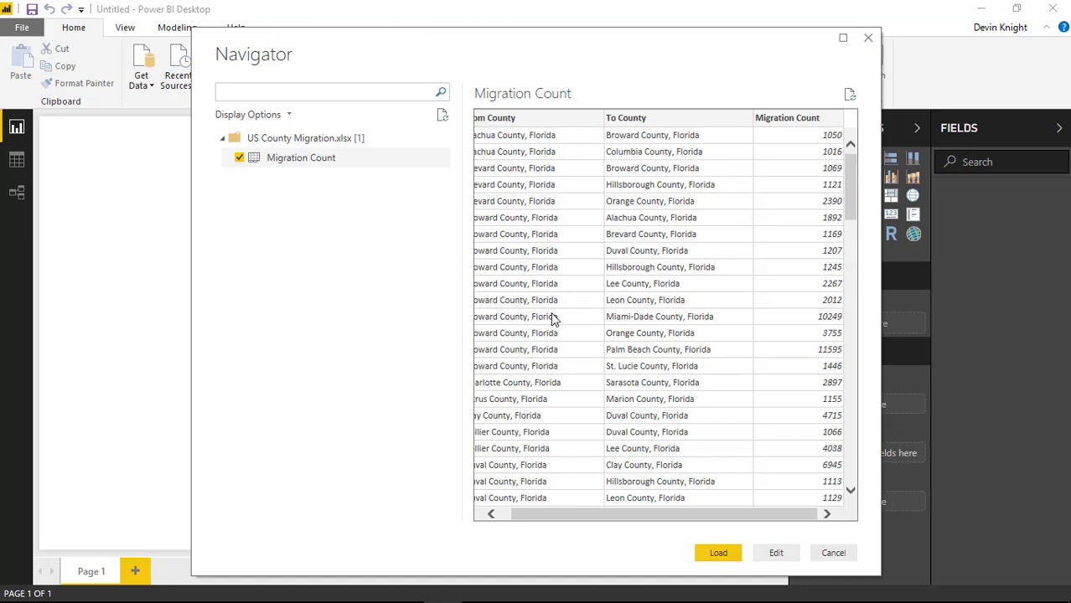
scroll(585, 355, down, 1)
scroll(586, 357, down, 5)
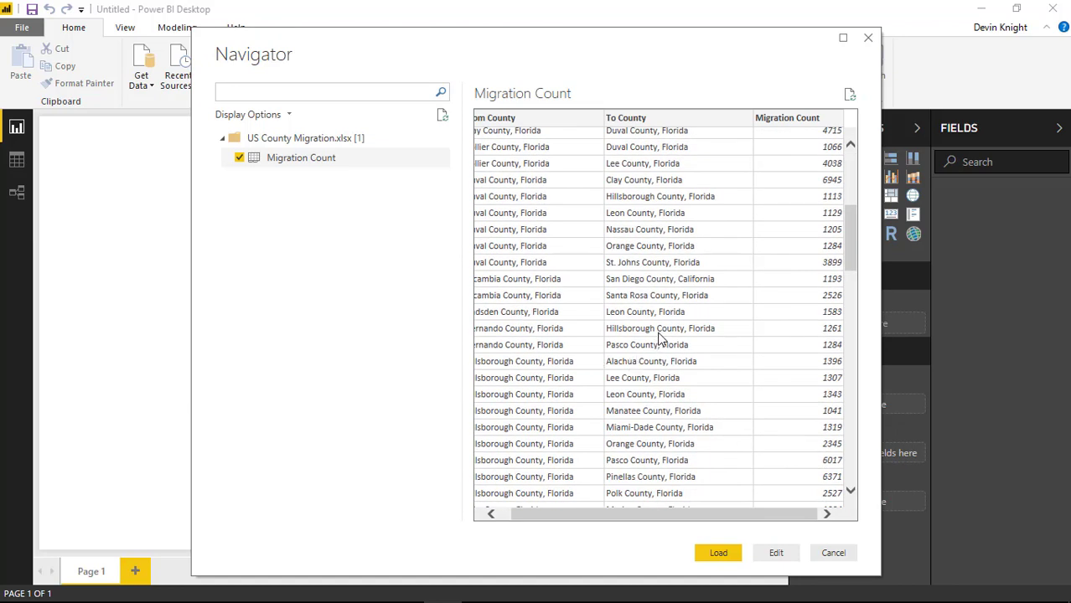
click(713, 555)
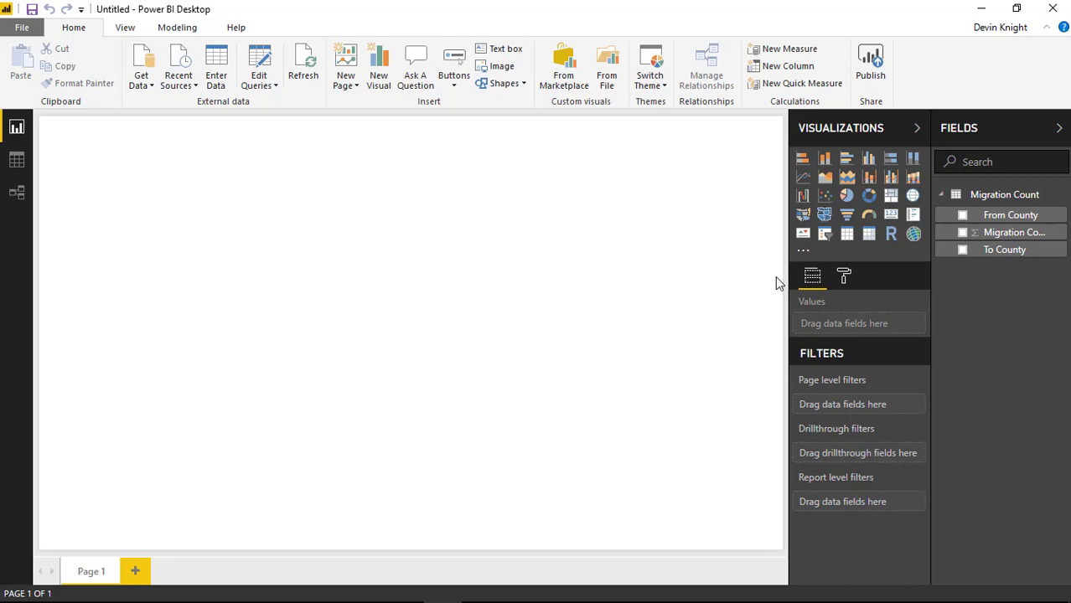
Search the marketplace for 'flow map' and import the Flow map custom visual.
click(563, 86)
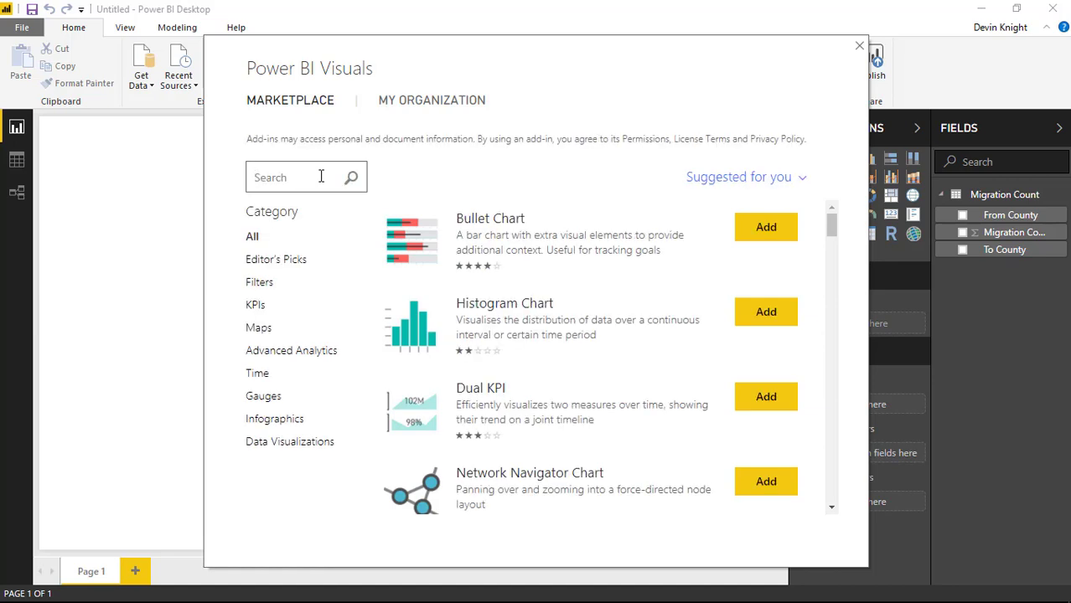
text(flow map)
key(Return)
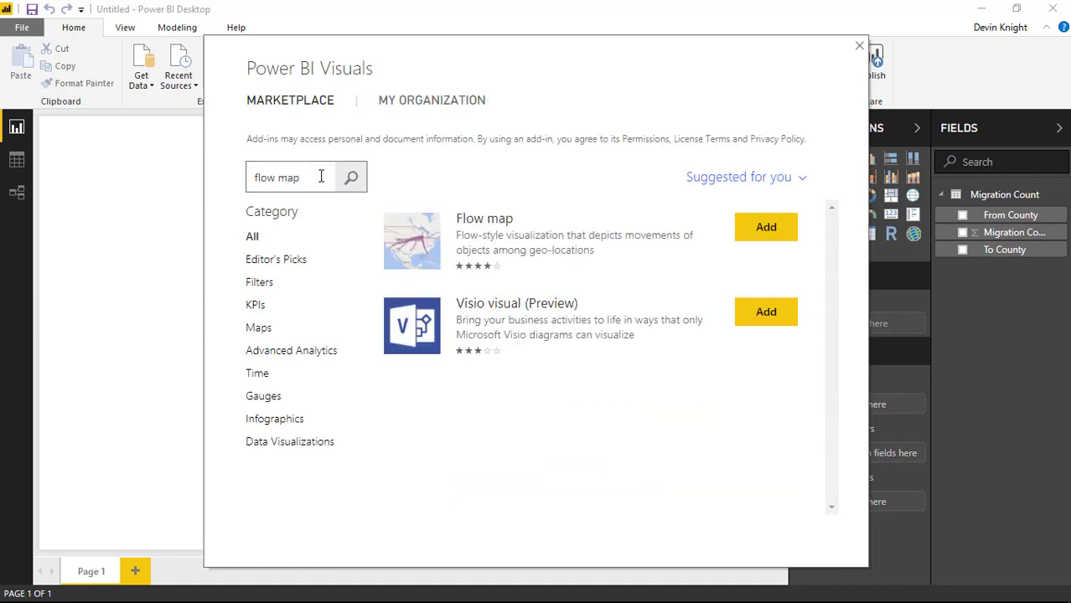
click(741, 234)
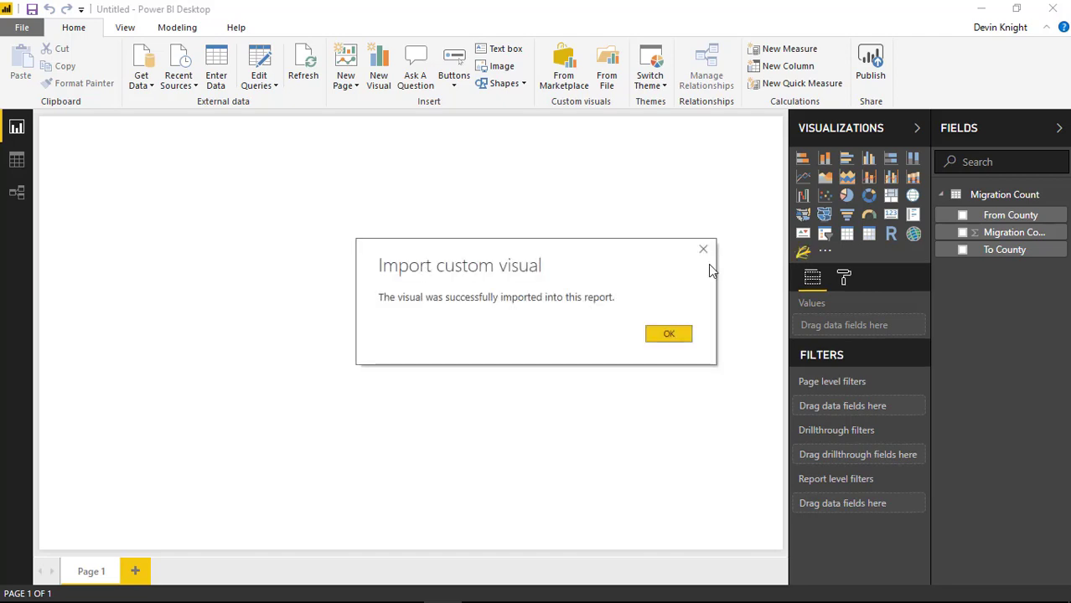
click(658, 335)
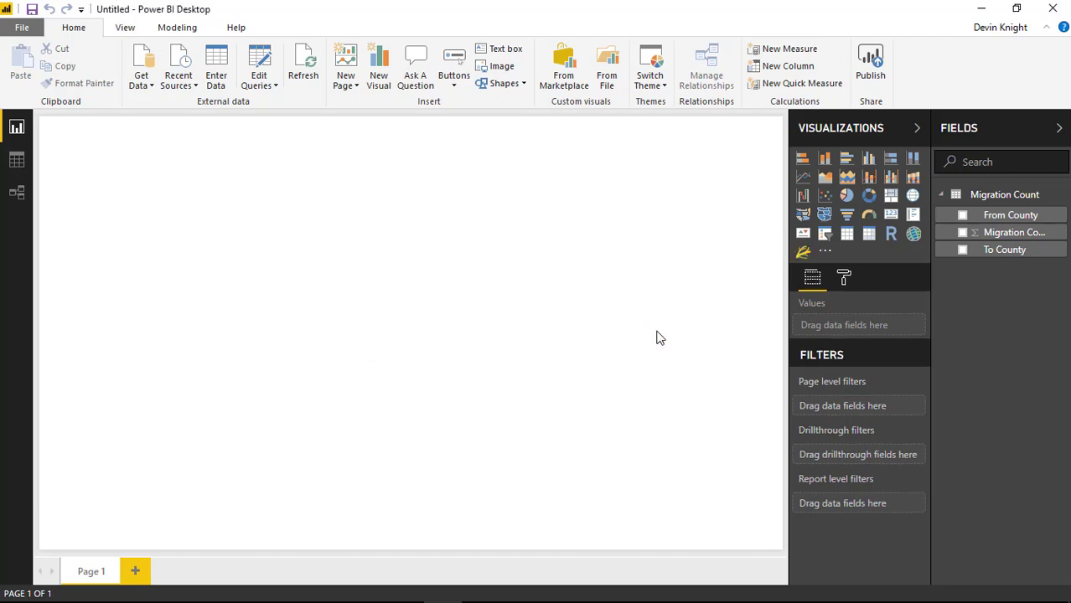
Add a large Flow map: From County as origin, To County as destination, Migration Count as width, coloured by From County.
click(804, 258)
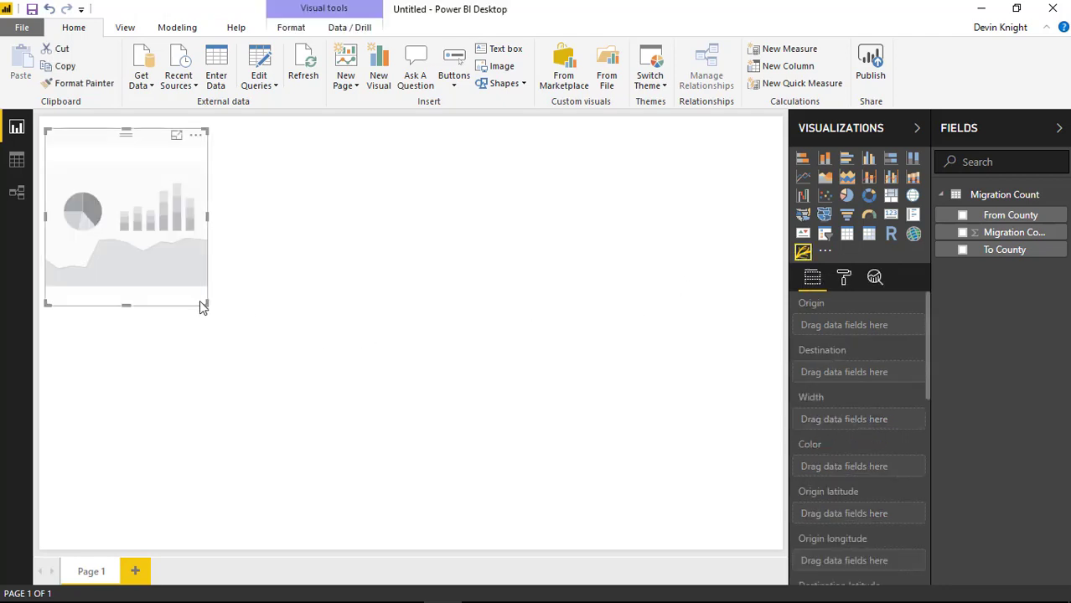
drag(207, 303, 610, 514)
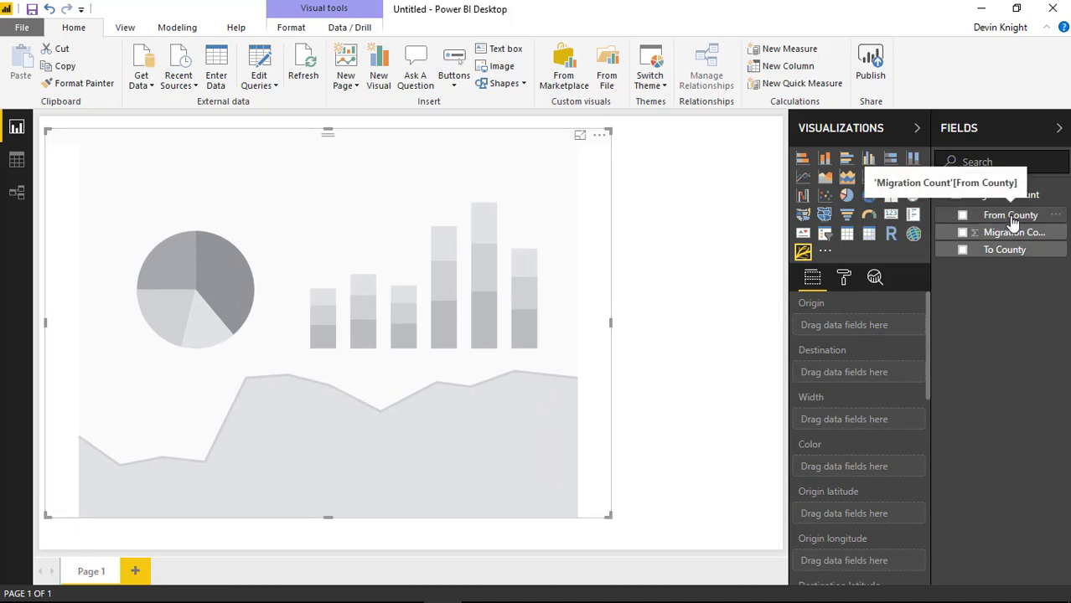
drag(1013, 220, 884, 336)
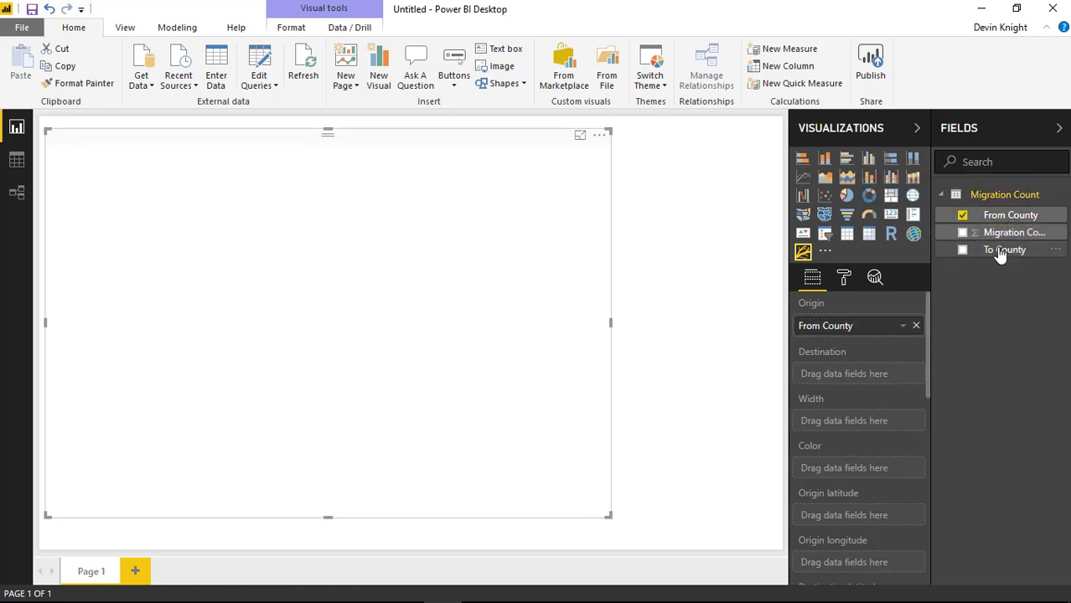
drag(1005, 250, 881, 375)
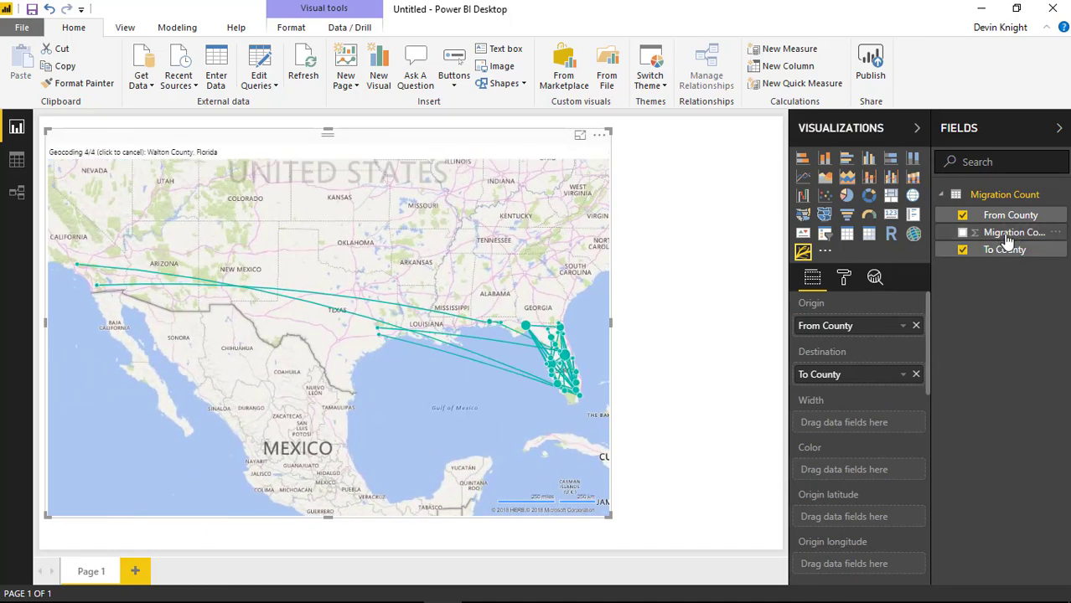
drag(1009, 239, 885, 417)
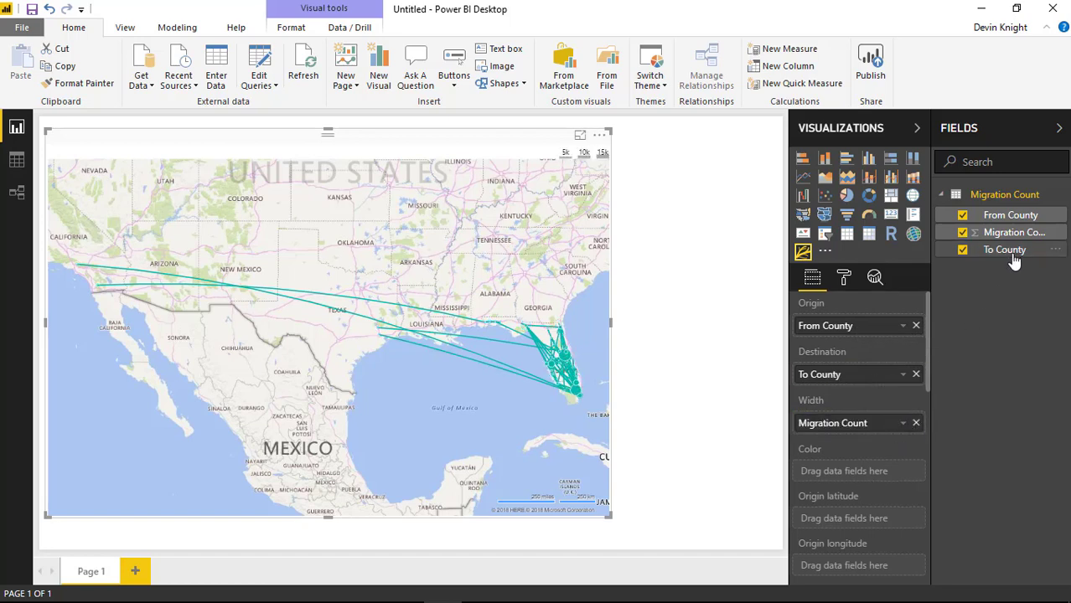
drag(1016, 226, 884, 474)
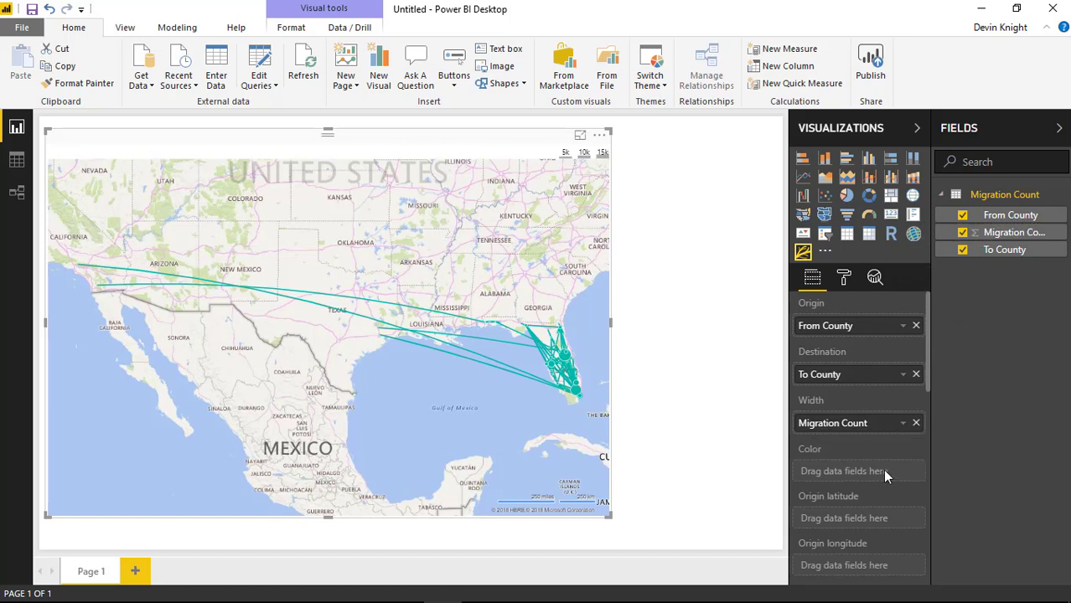
Put Migration Count into the flow map's Label and Tooltip wells.
scroll(872, 457, down, 3)
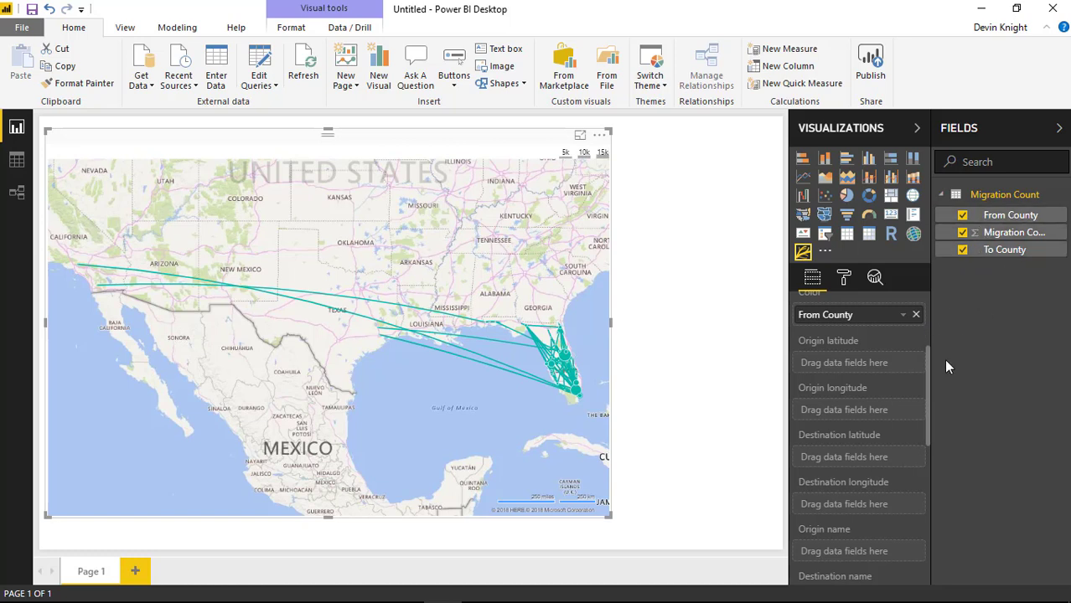
scroll(855, 449, down, 3)
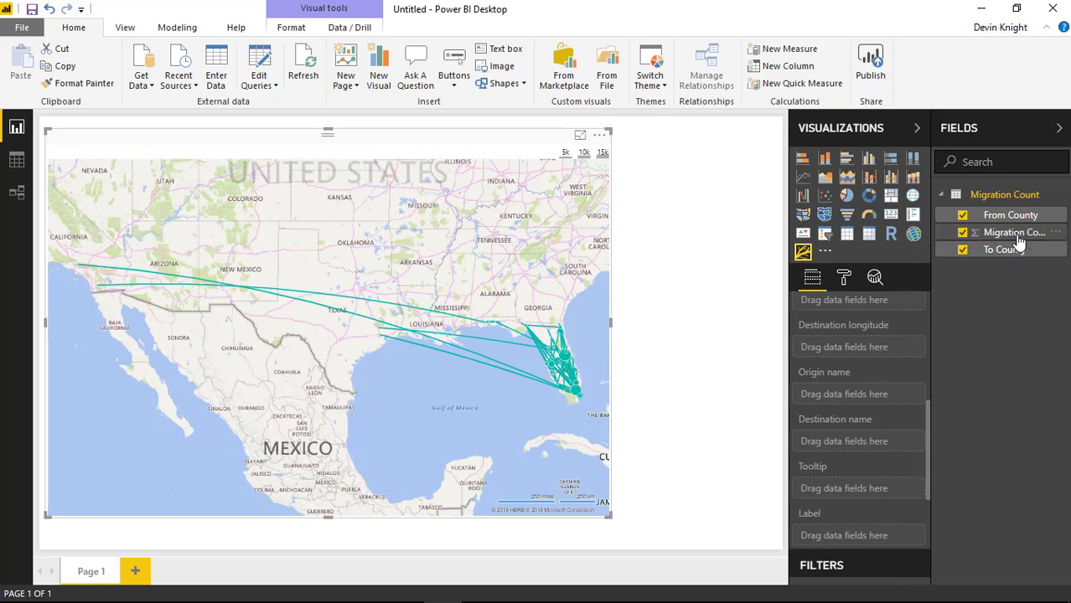
drag(1013, 233, 890, 539)
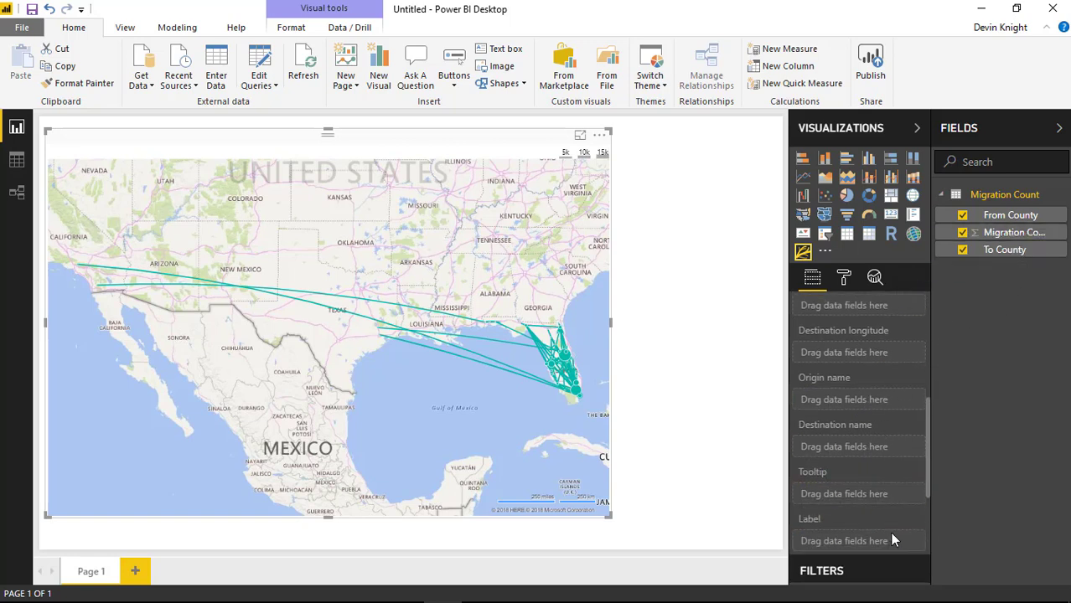
drag(989, 235, 849, 504)
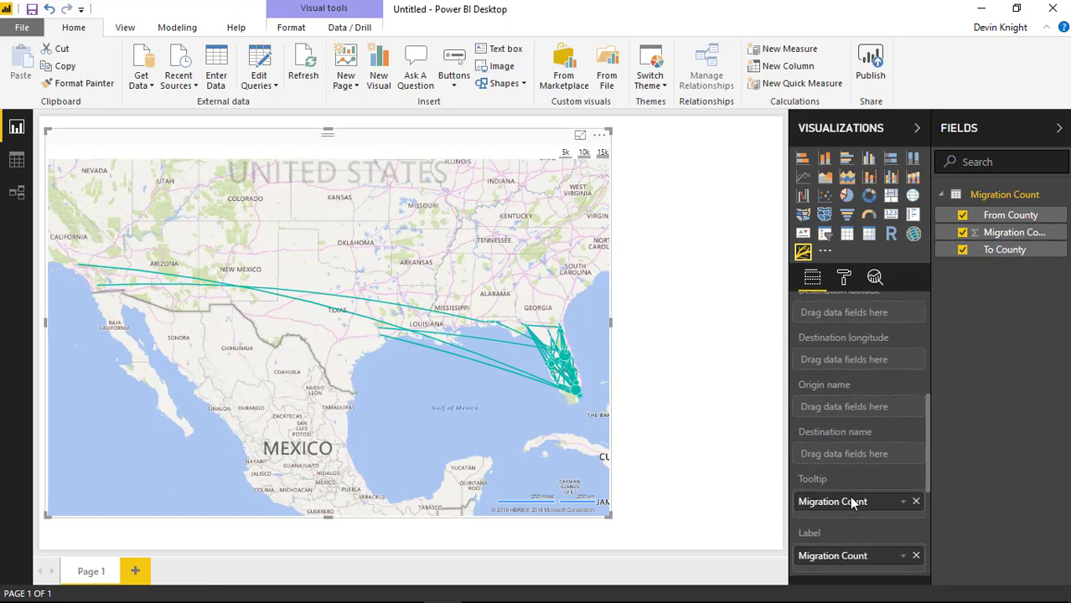
Enlarge the flow map further across the report page.
scroll(850, 498, up, 5)
scroll(852, 501, up, 2)
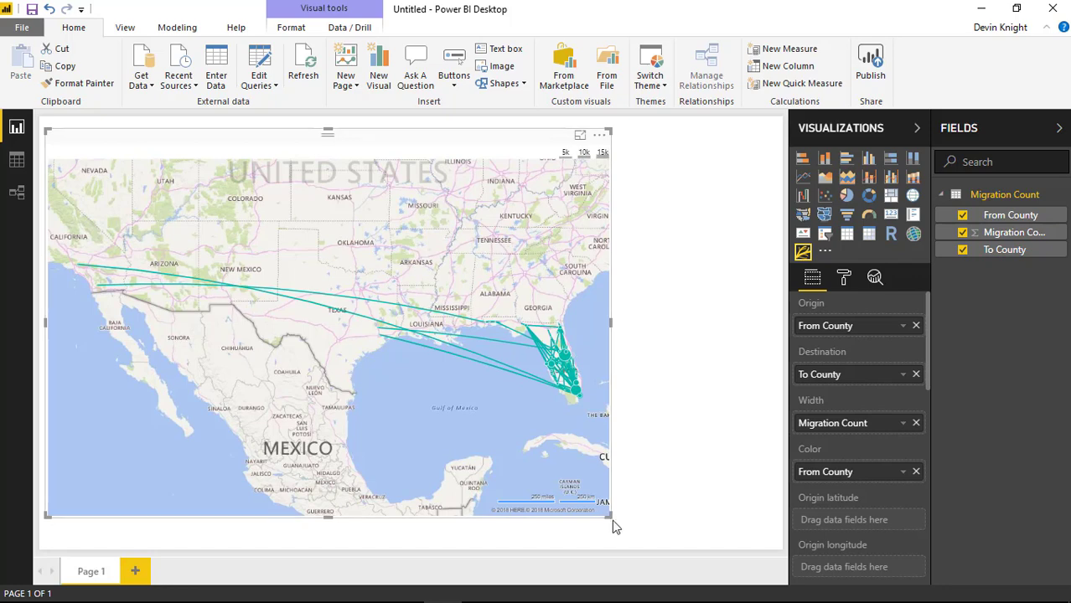
drag(616, 526, 729, 533)
click(730, 538)
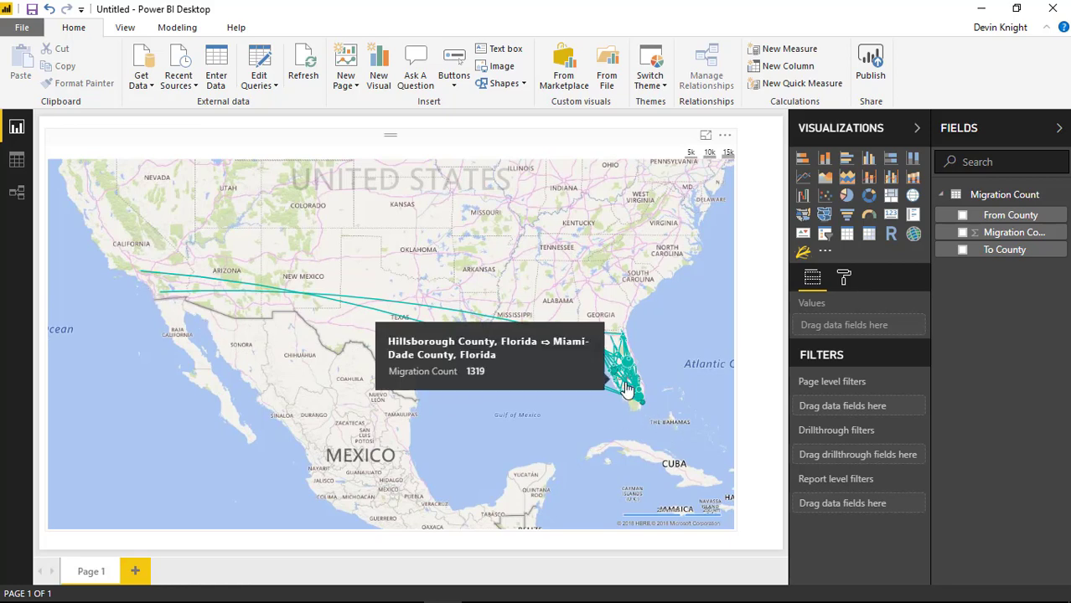
scroll(664, 393, up, 1)
scroll(661, 389, up, 1)
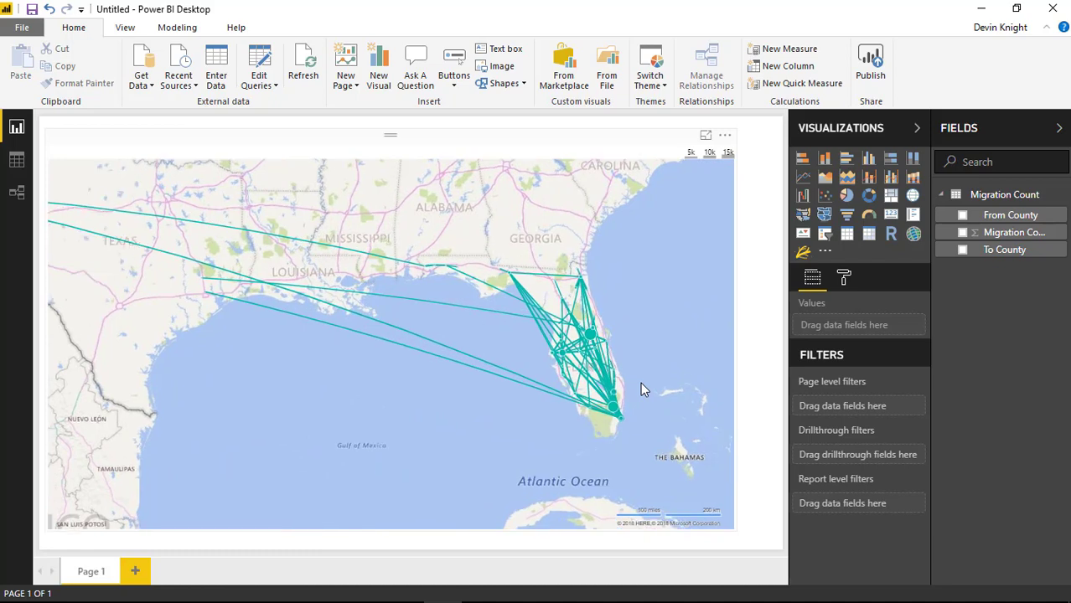
scroll(641, 384, up, 1)
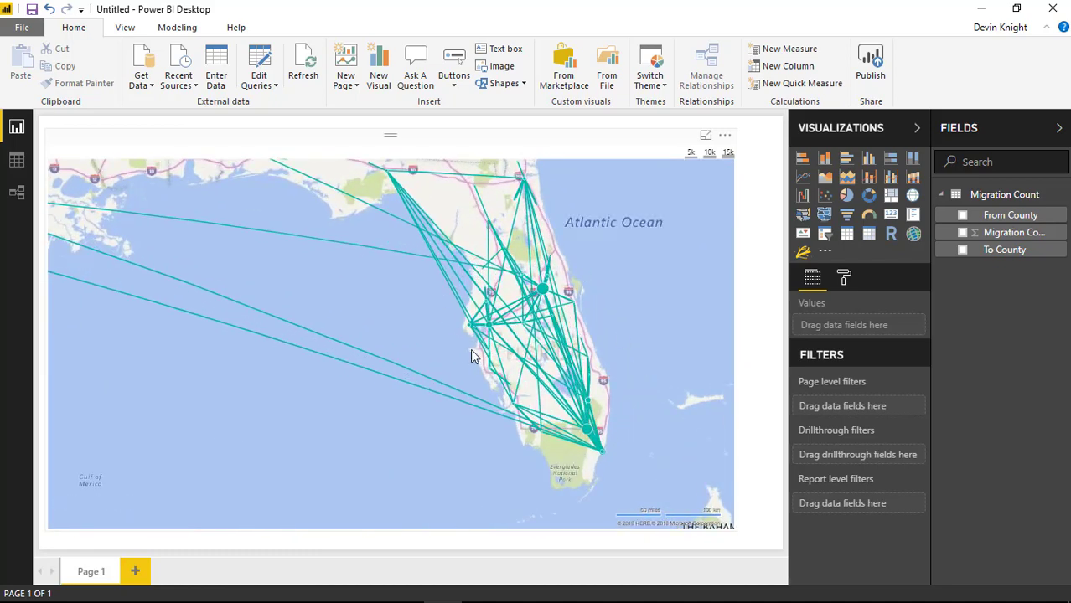
mouse_move(543, 295)
mouse_move(525, 184)
mouse_move(442, 390)
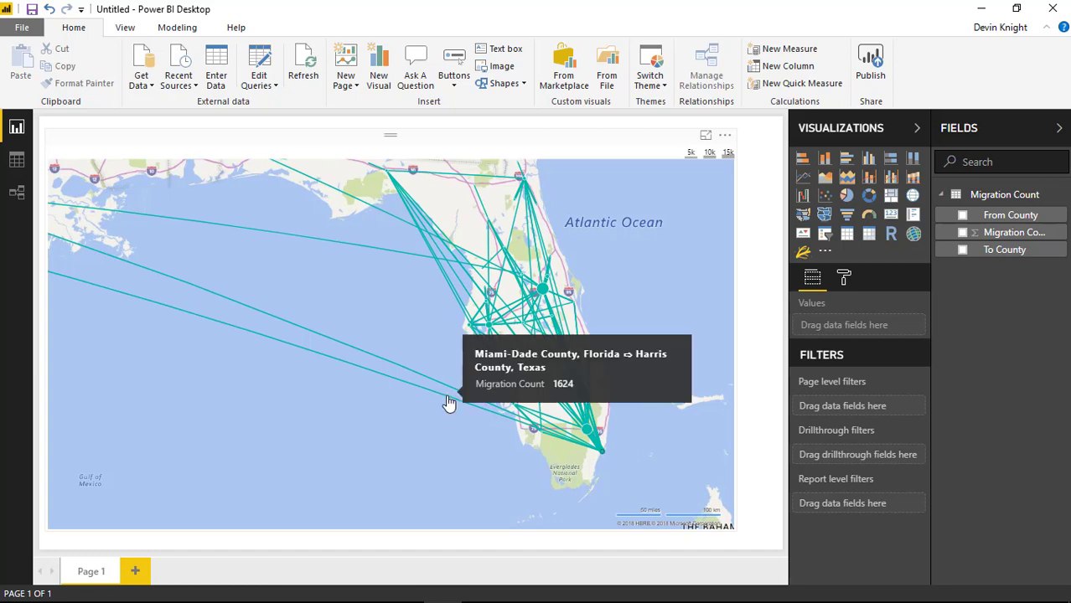
mouse_move(608, 434)
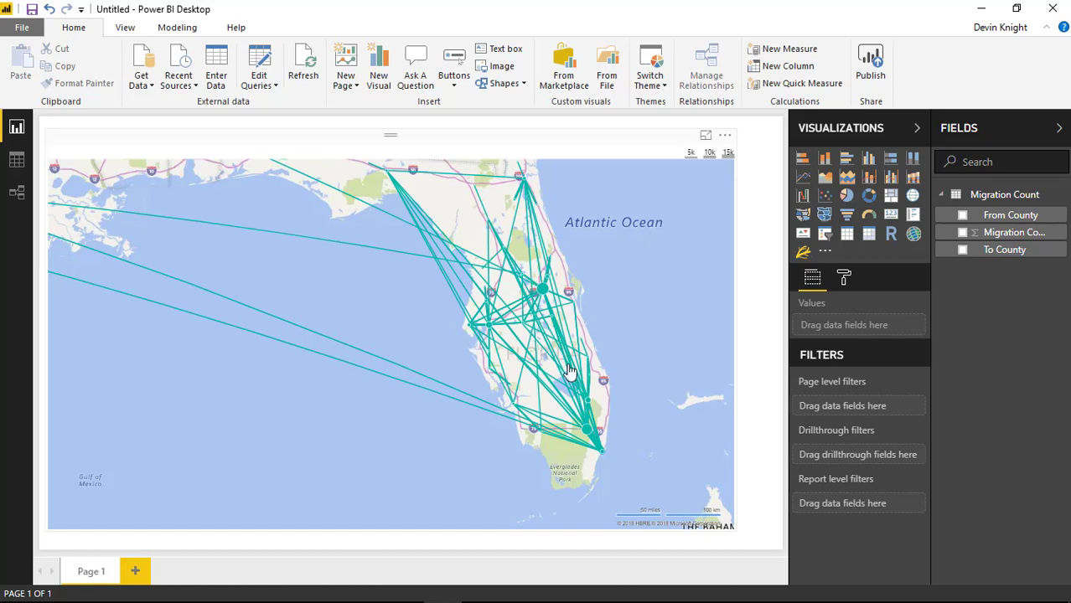
mouse_move(569, 370)
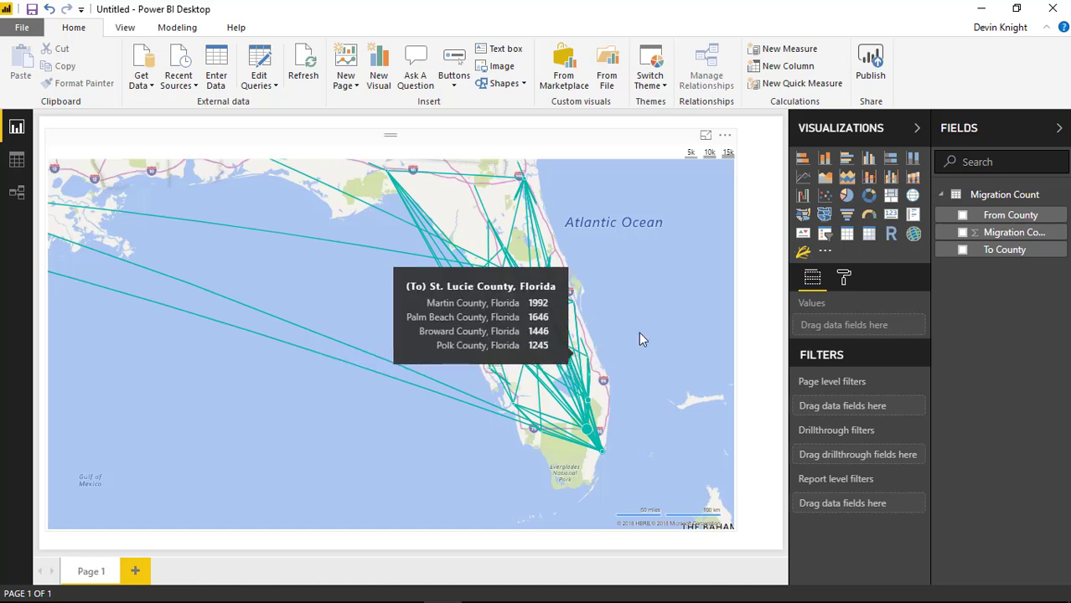
Open the map's Visual style Type dropdown, currently set to Great circle.
click(656, 297)
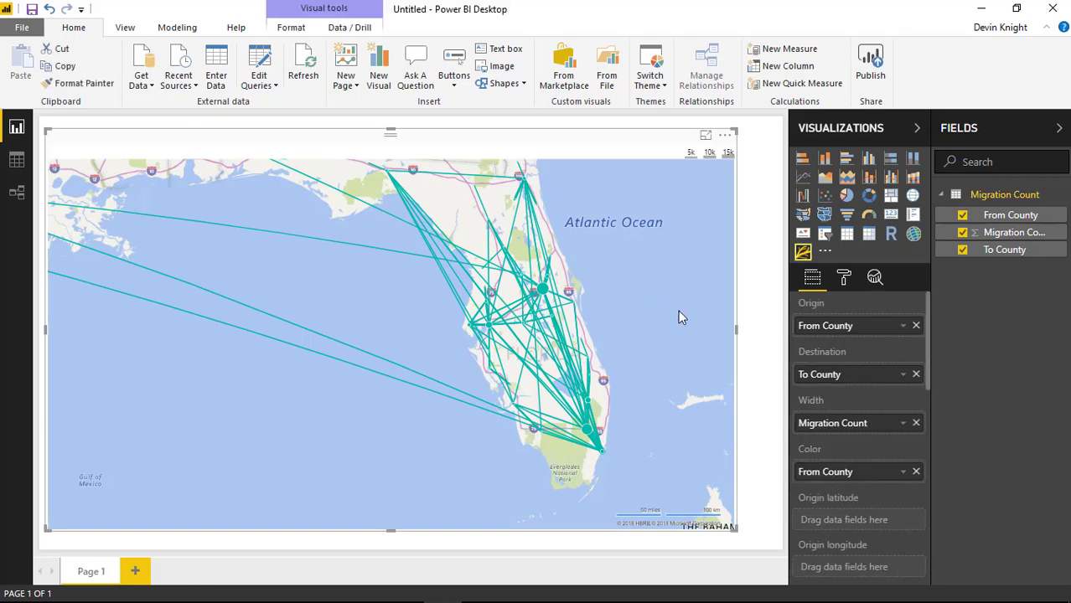
click(843, 280)
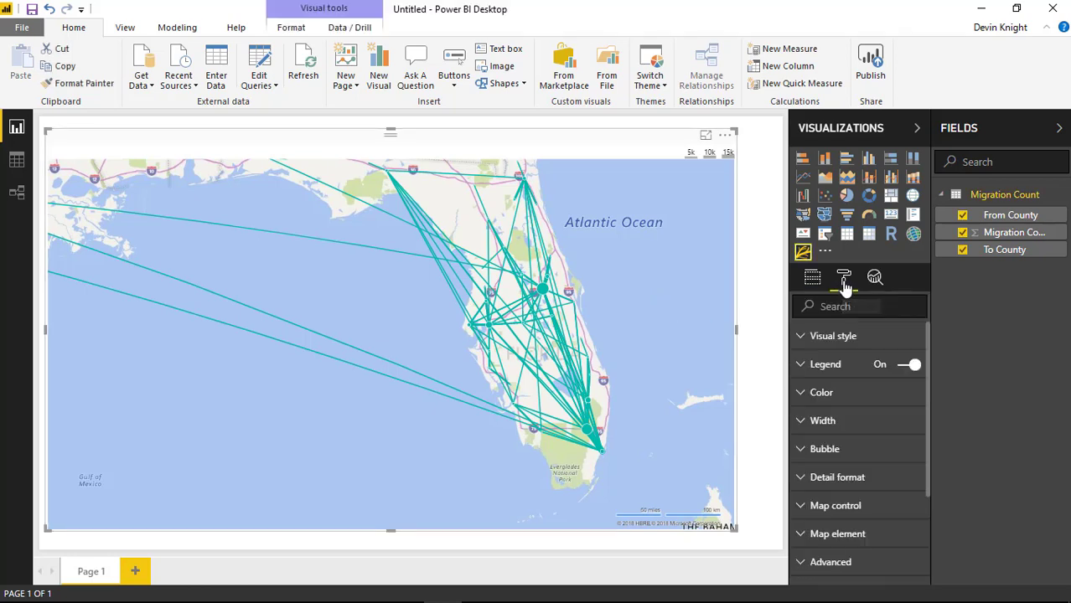
click(812, 343)
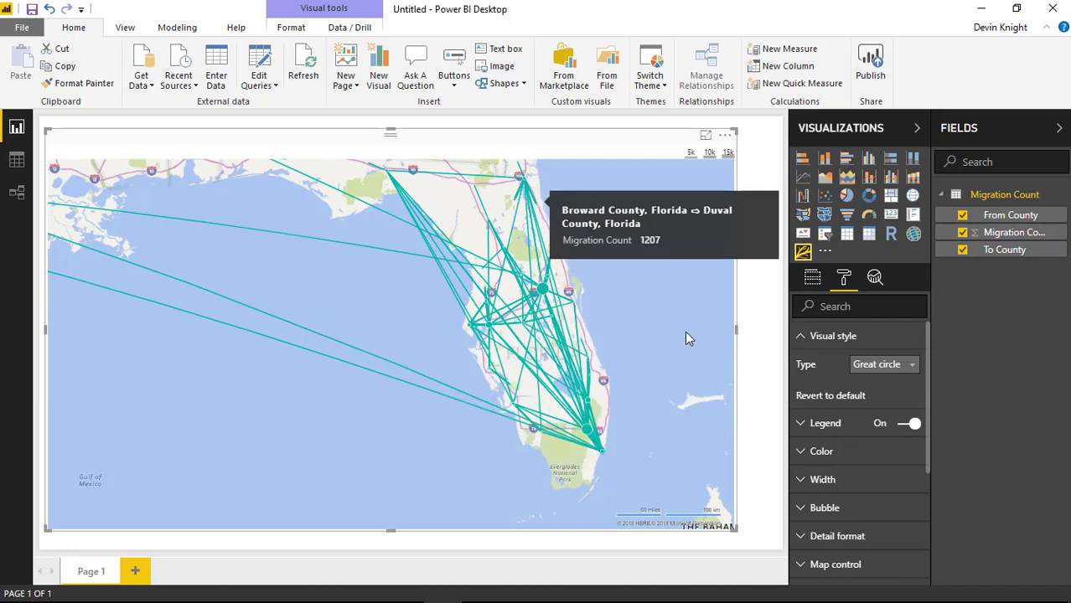
click(876, 367)
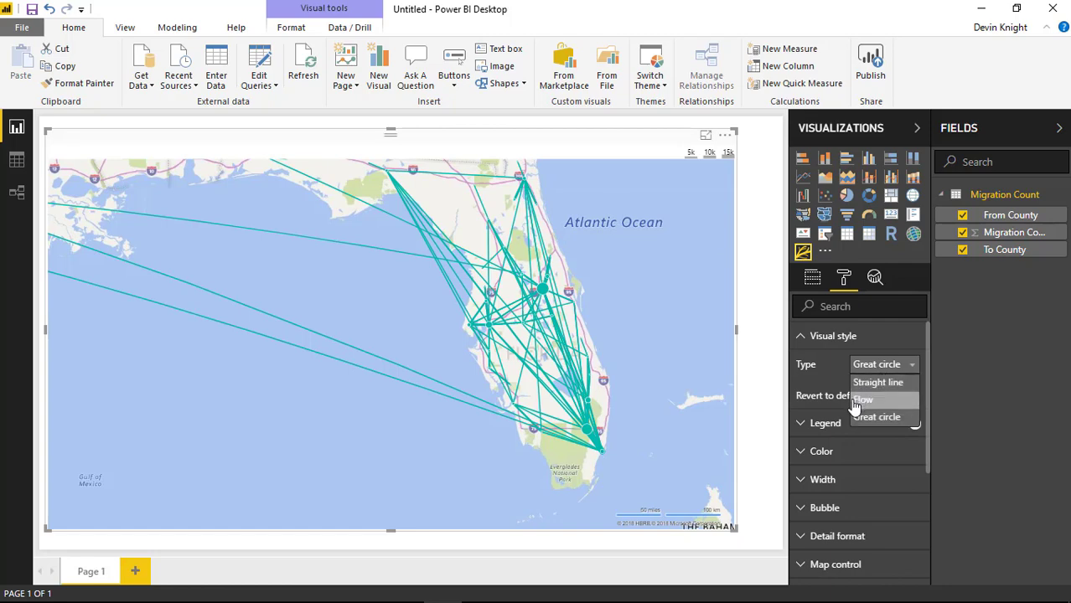
Switch the line type to Flow and centre the map on Florida, grouping flows by Origin.
click(871, 400)
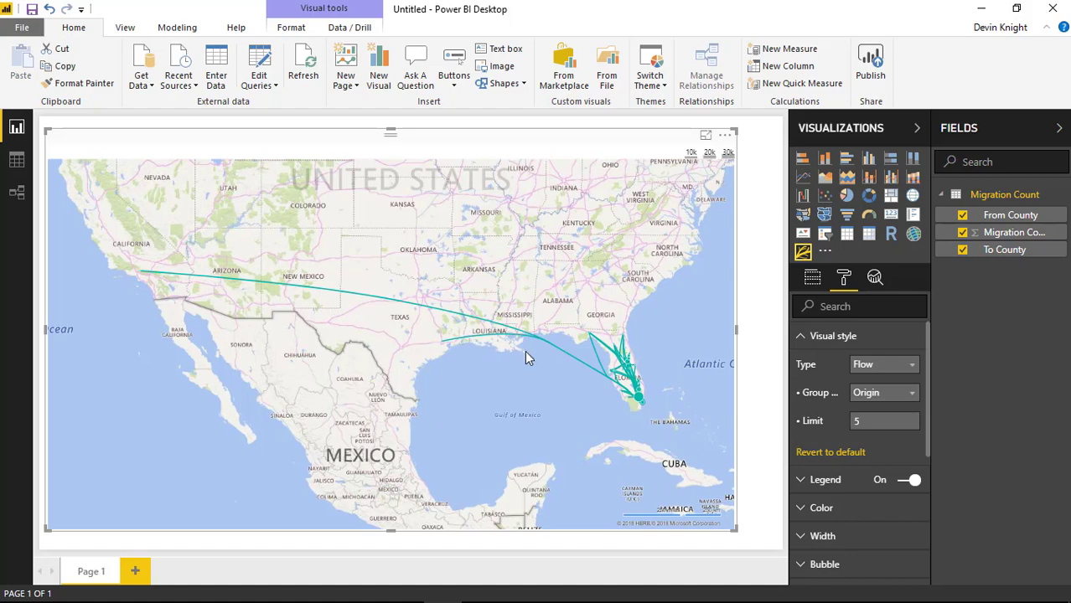
scroll(505, 342, up, 5)
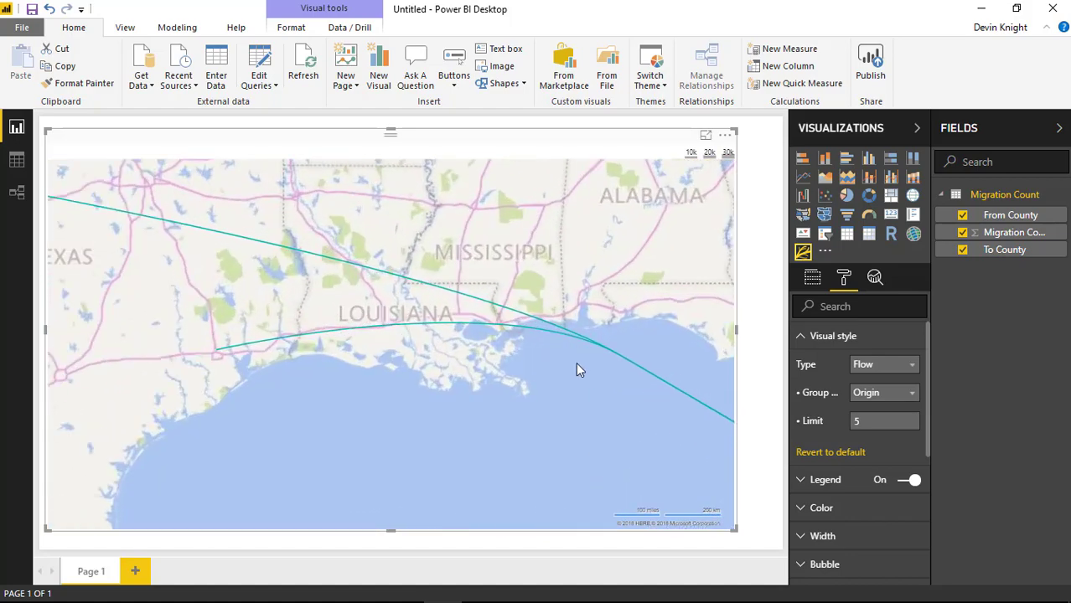
scroll(634, 392, down, 2)
drag(636, 392, 546, 383)
scroll(545, 384, up, 2)
scroll(545, 384, up, 1)
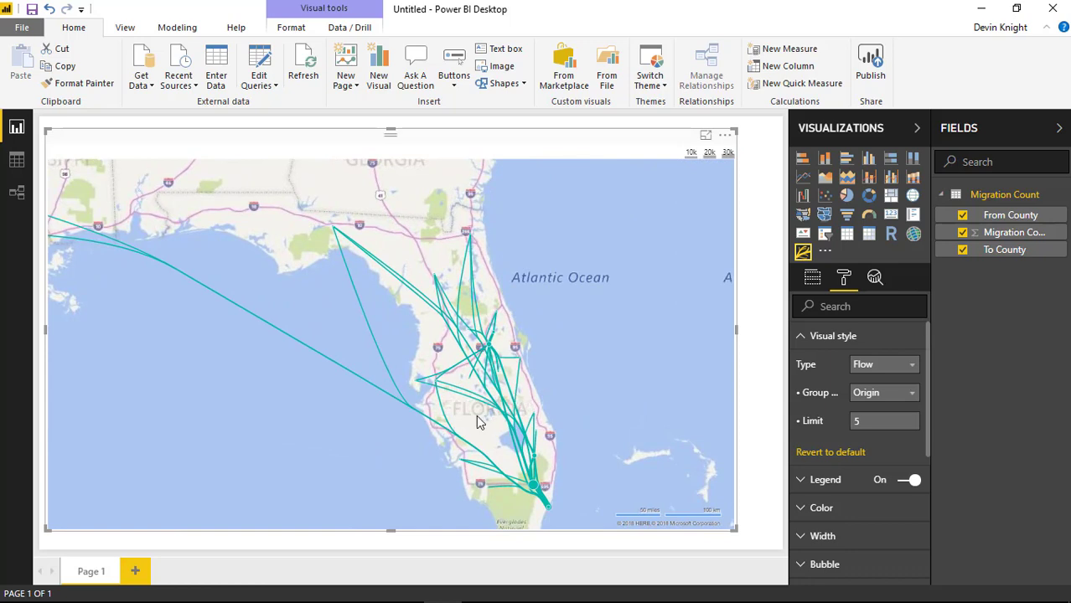
drag(480, 422, 500, 398)
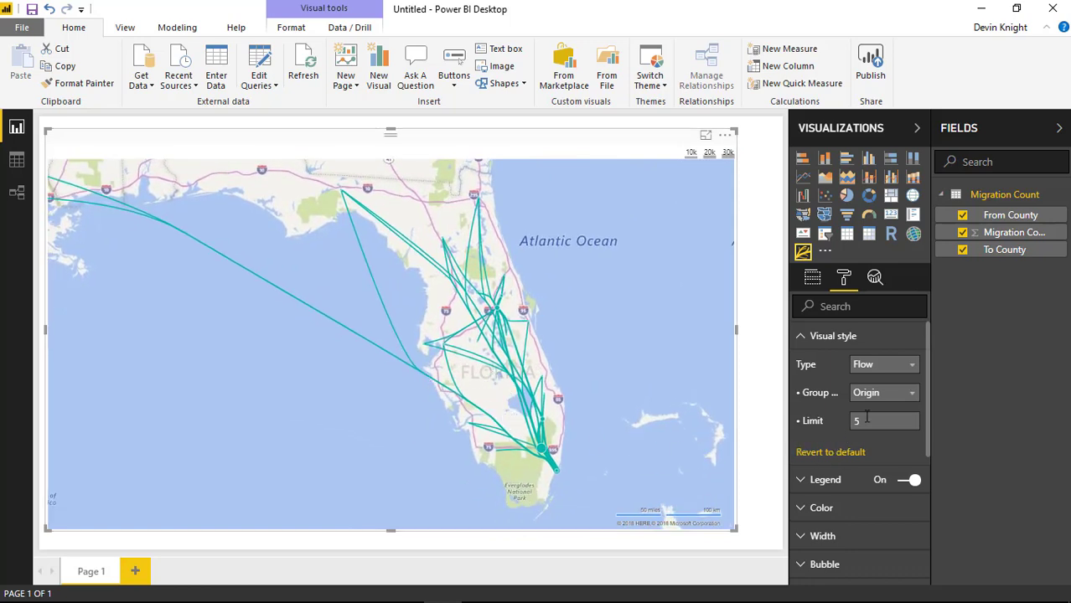
click(893, 393)
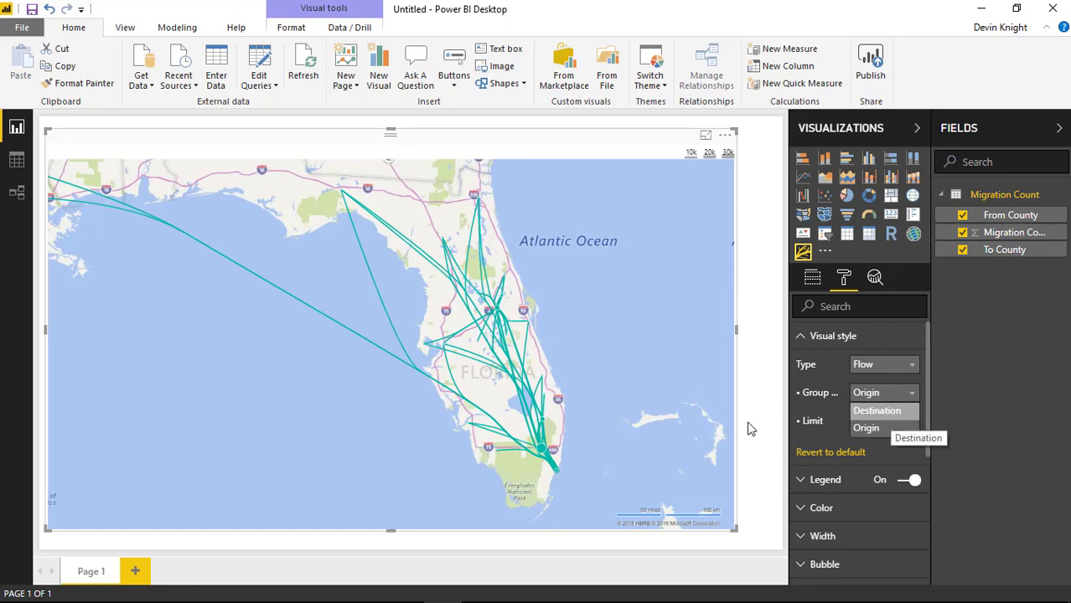
click(872, 411)
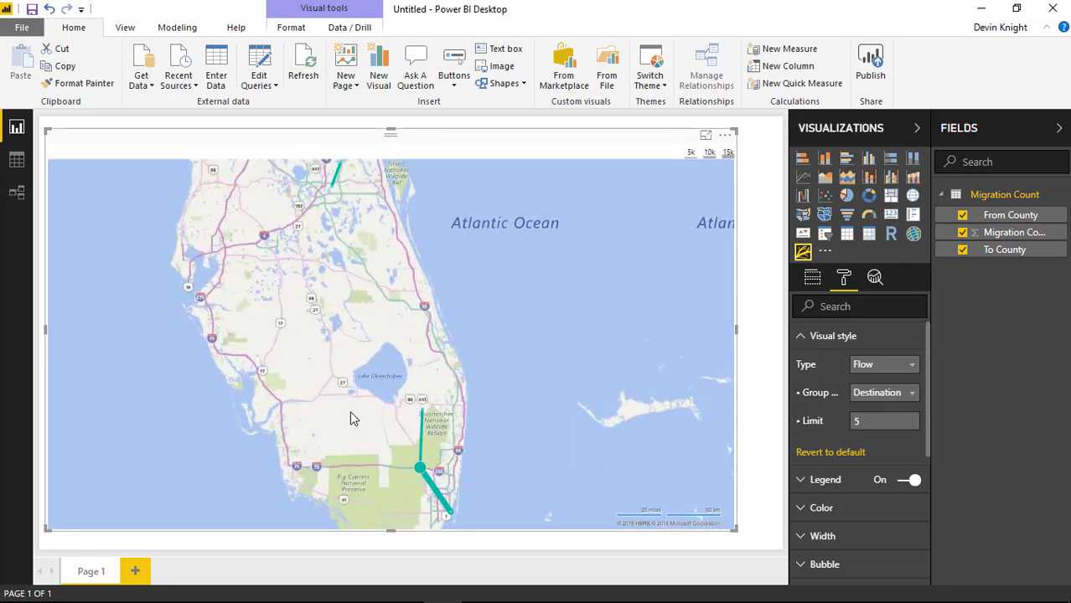
scroll(342, 394, down, 2)
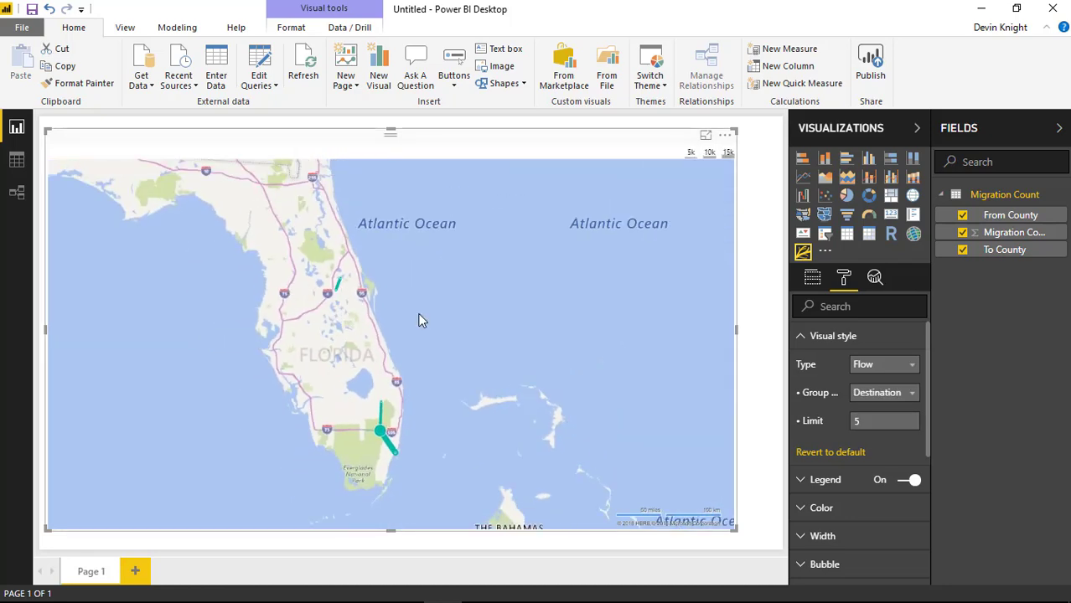
click(870, 393)
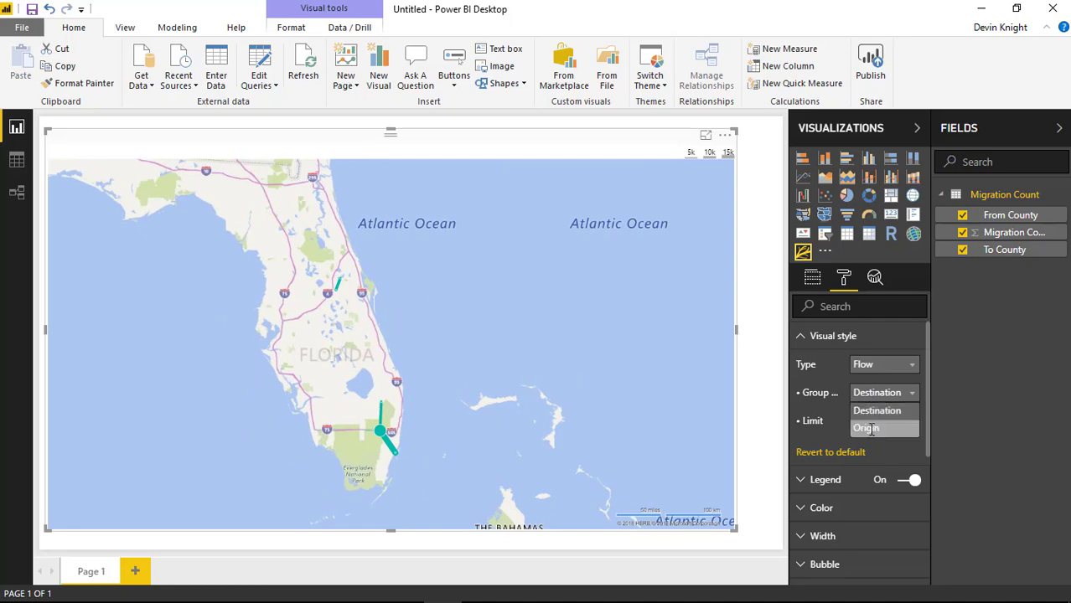
click(872, 427)
scroll(629, 394, up, 2)
scroll(628, 393, up, 2)
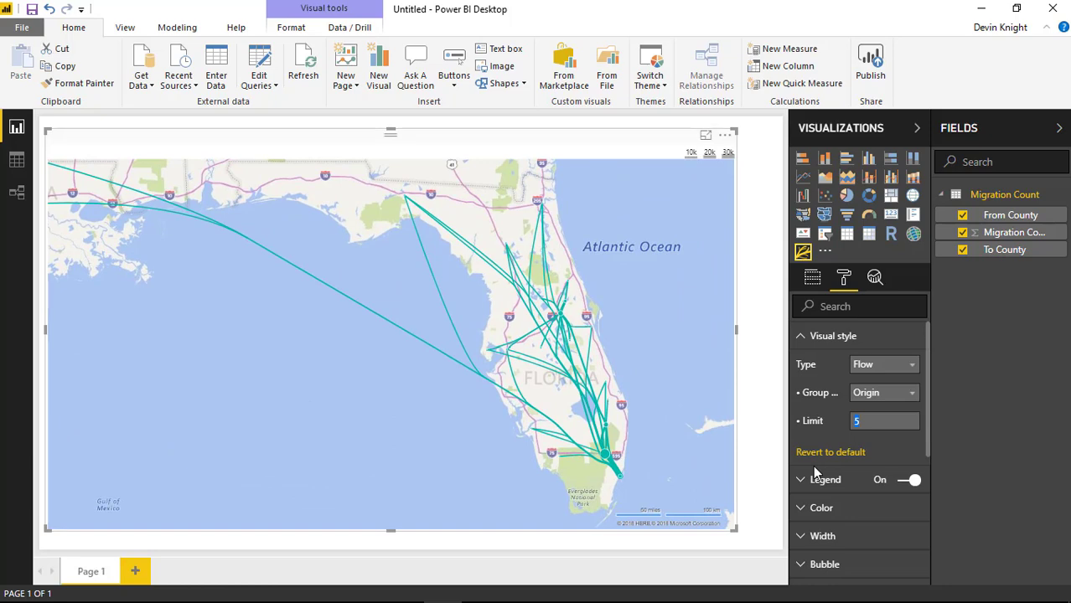
text(3)
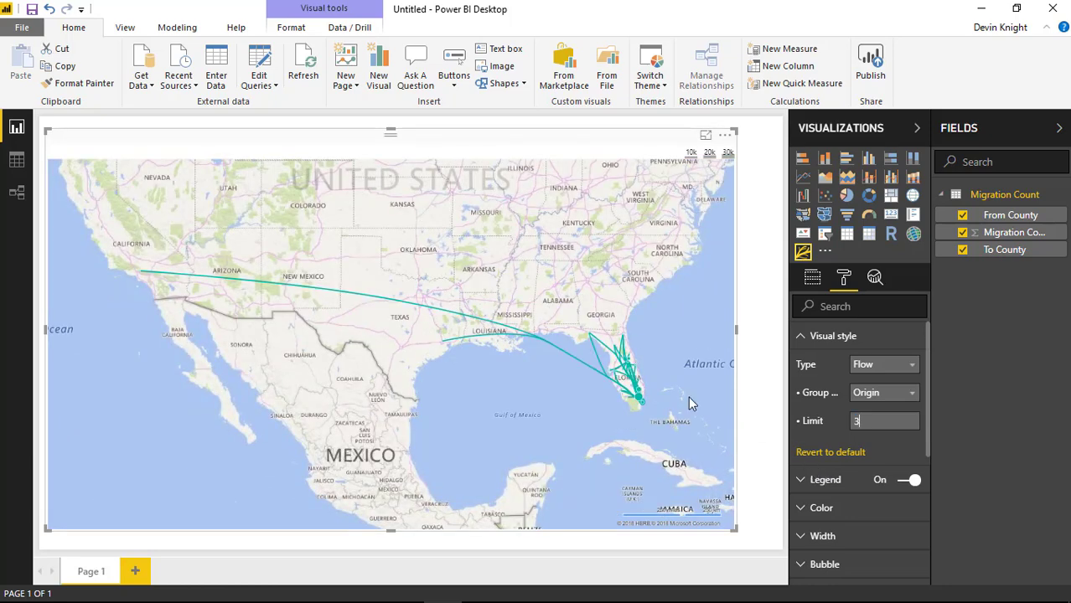
scroll(646, 381, up, 2)
Turn on the top legend listing Miami-Dade, Orange, Broward, Seminole and Palm Beach counties.
click(801, 339)
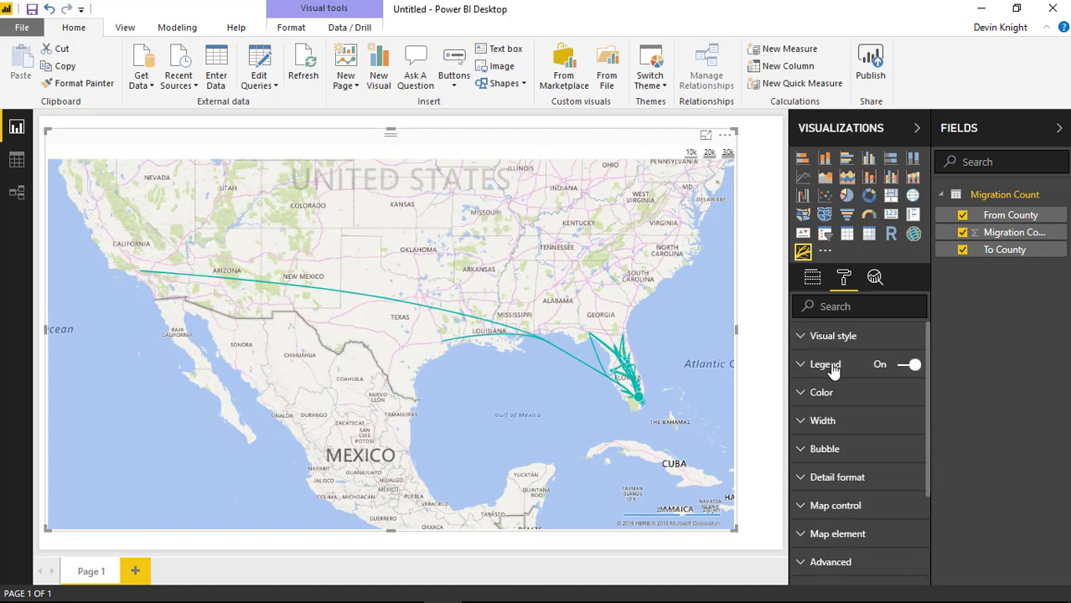
click(808, 368)
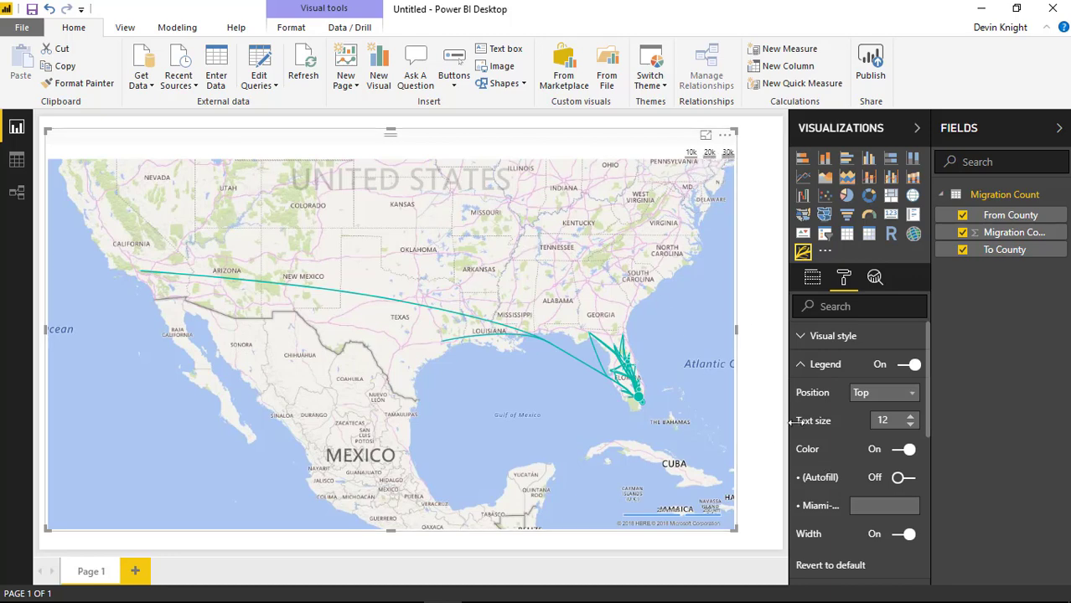
click(900, 478)
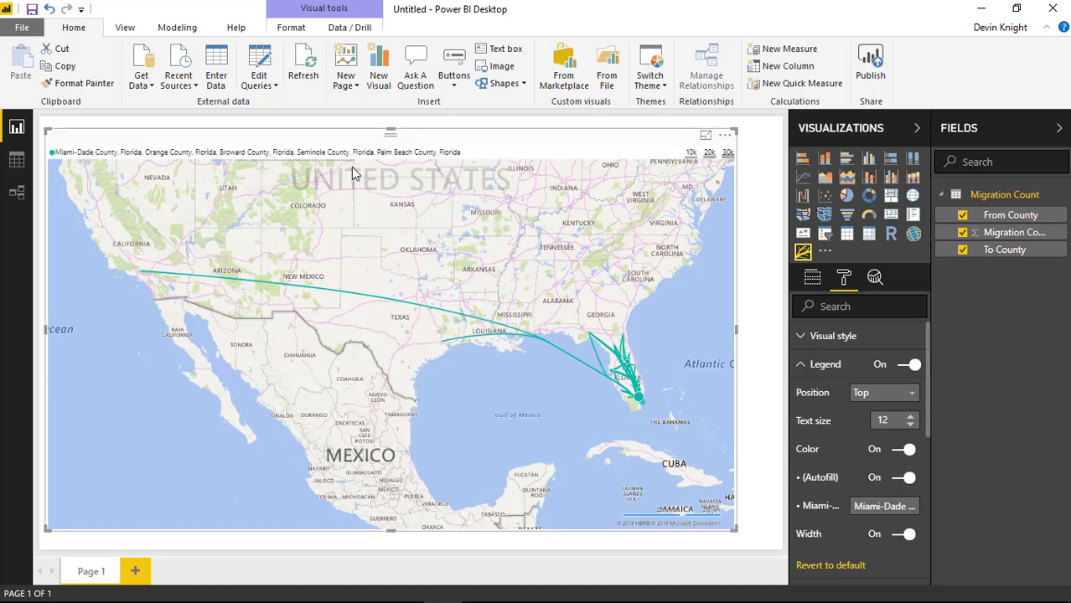
click(813, 283)
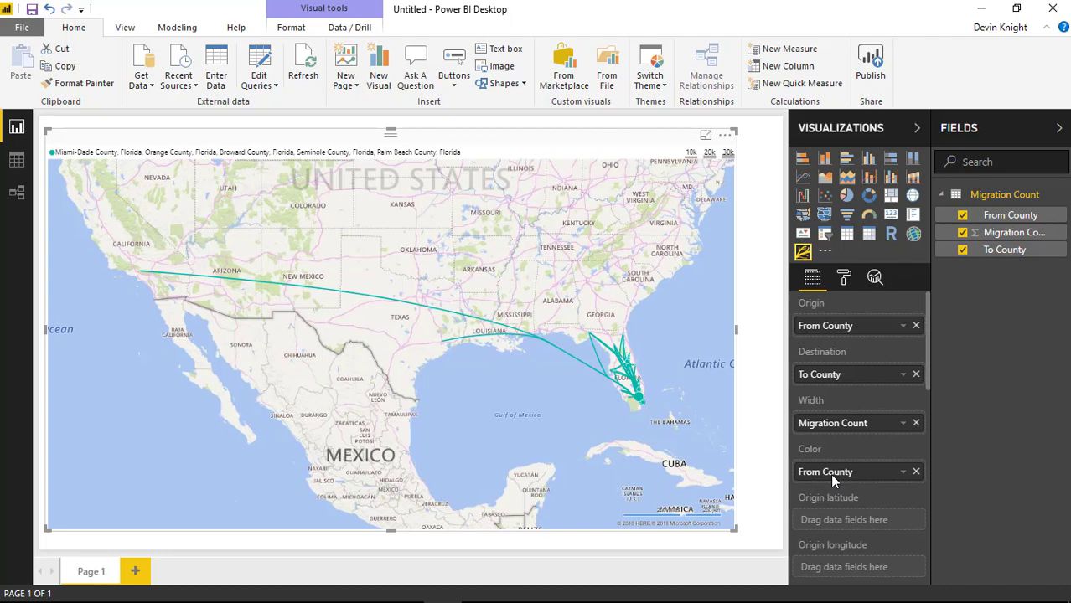
Turn on Color Autofill so each origin county gets its own line and legend colour.
click(843, 281)
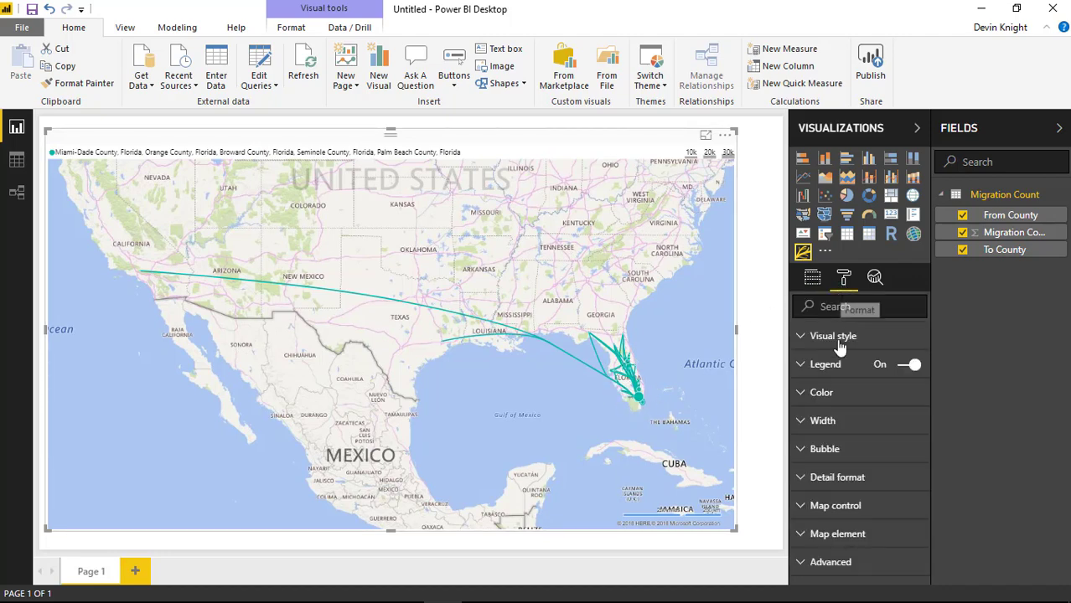
click(801, 394)
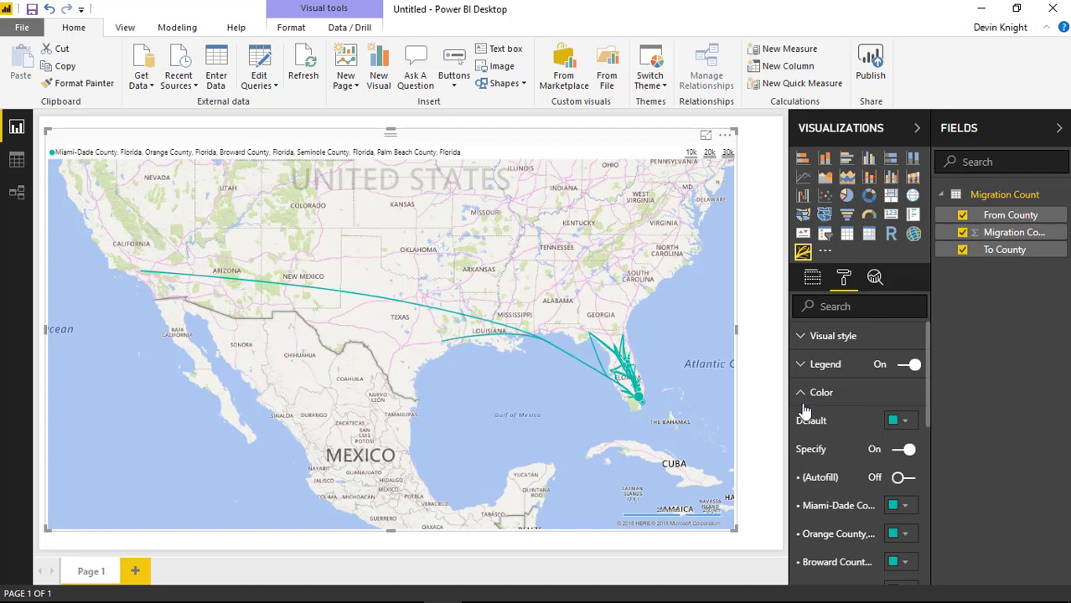
click(901, 479)
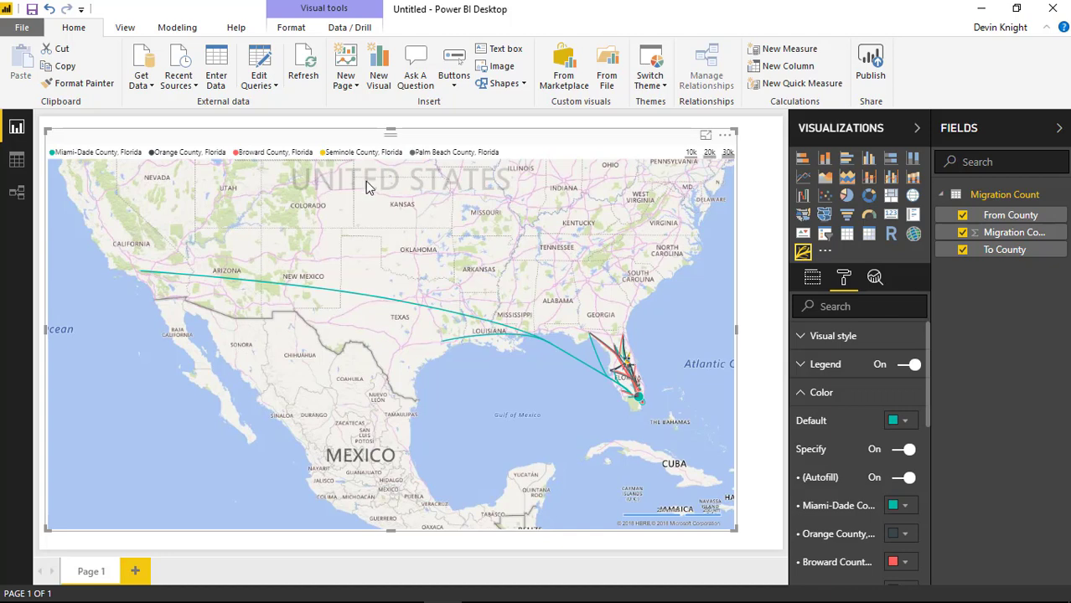
scroll(645, 416, up, 2)
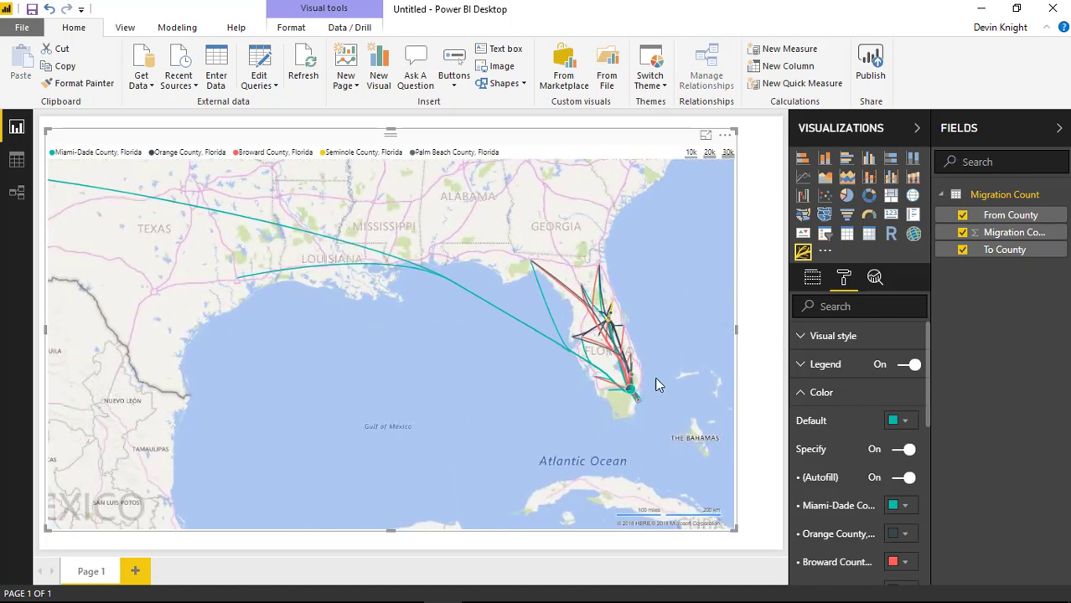